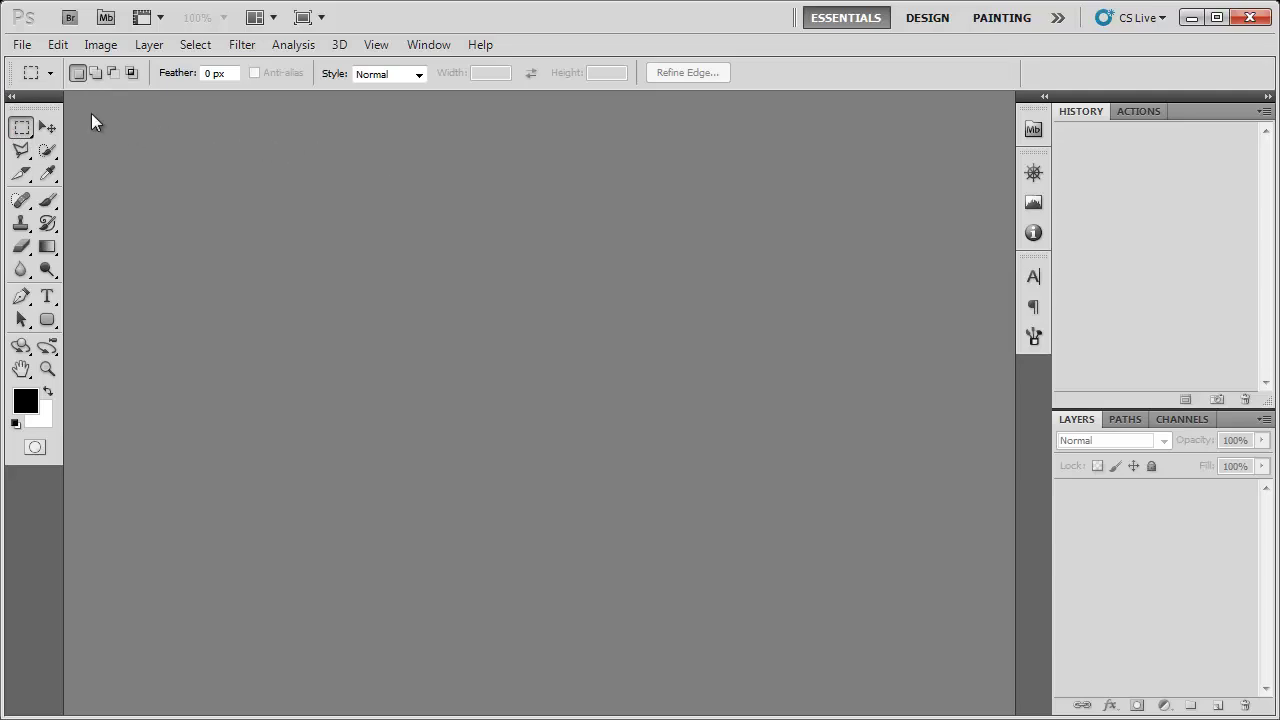
Step: Launch File > Scripts > Load Files into Stack and view the Use source options
{"action": "left_click", "coordinate": [20, 45]}
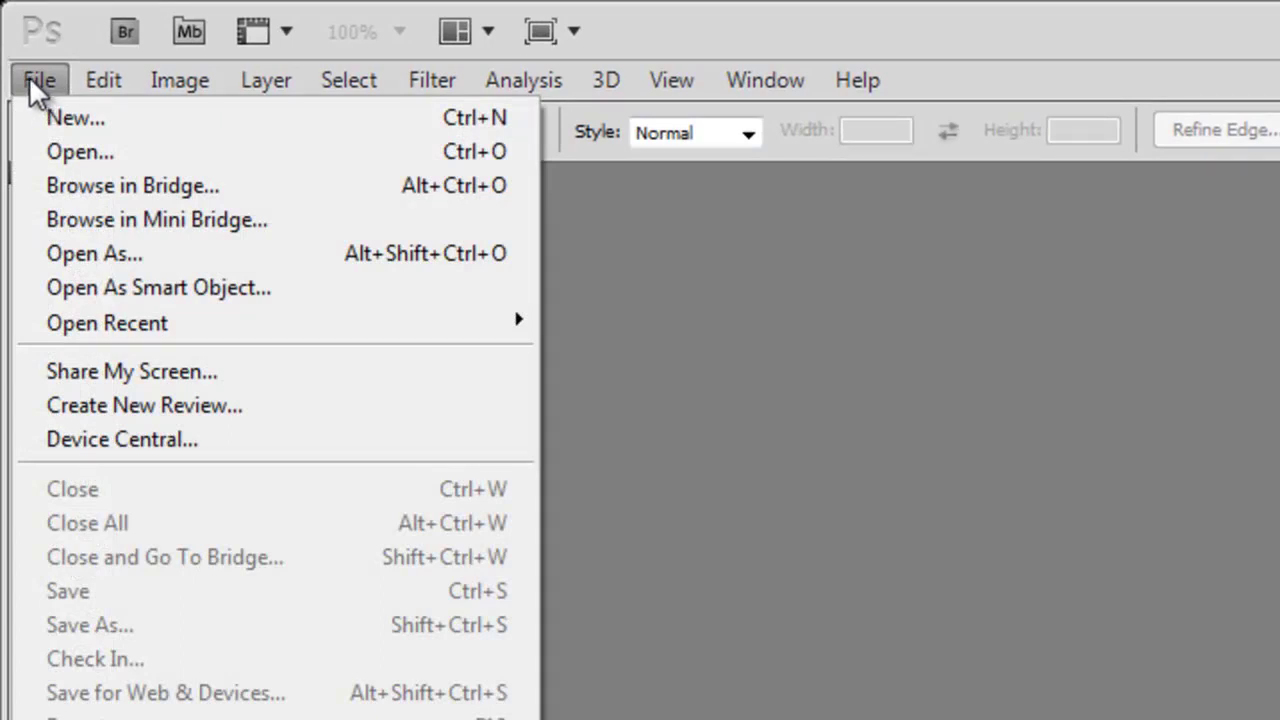
{"action": "mouse_move", "coordinate": [243, 442]}
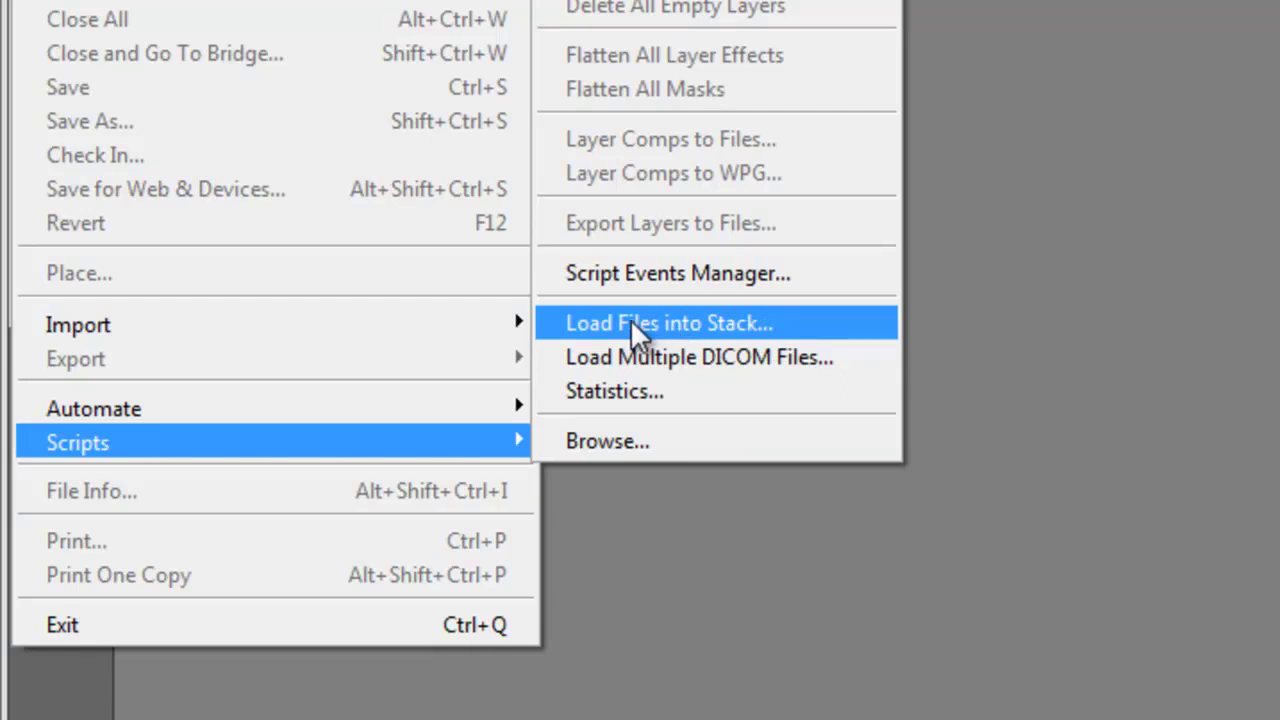
{"action": "left_click", "coordinate": [762, 323]}
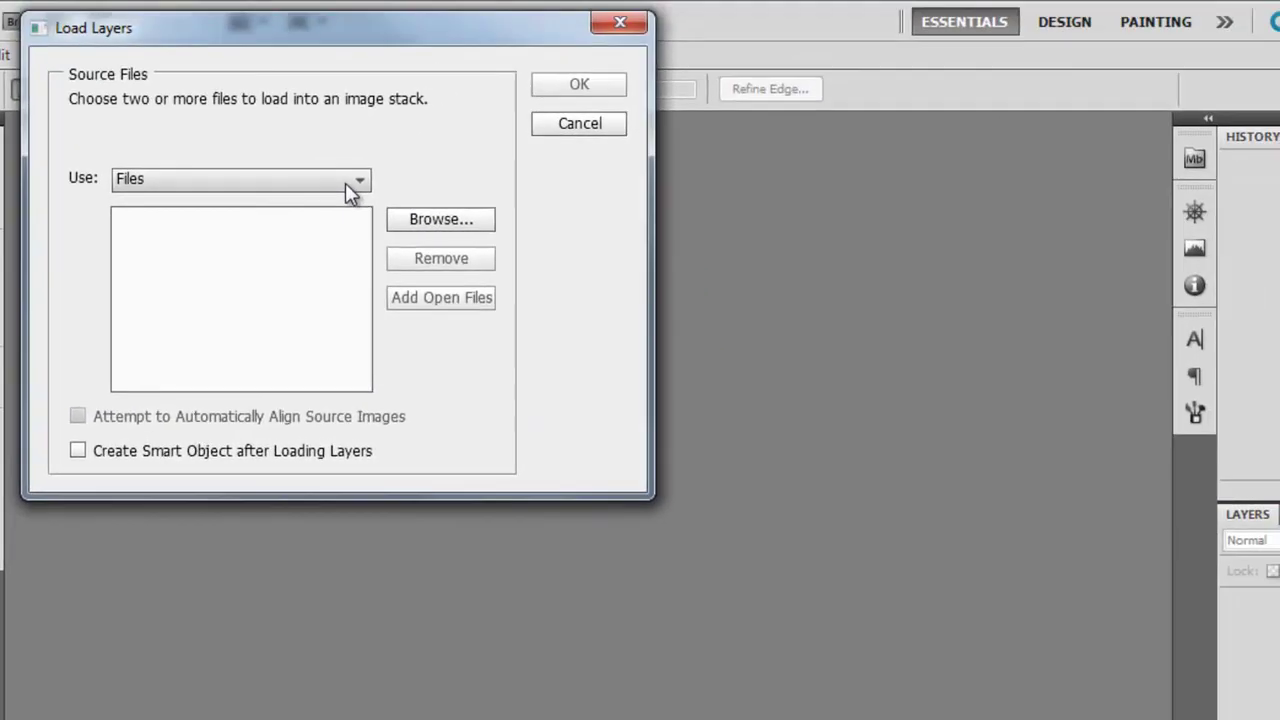
{"action": "left_click", "coordinate": [345, 182]}
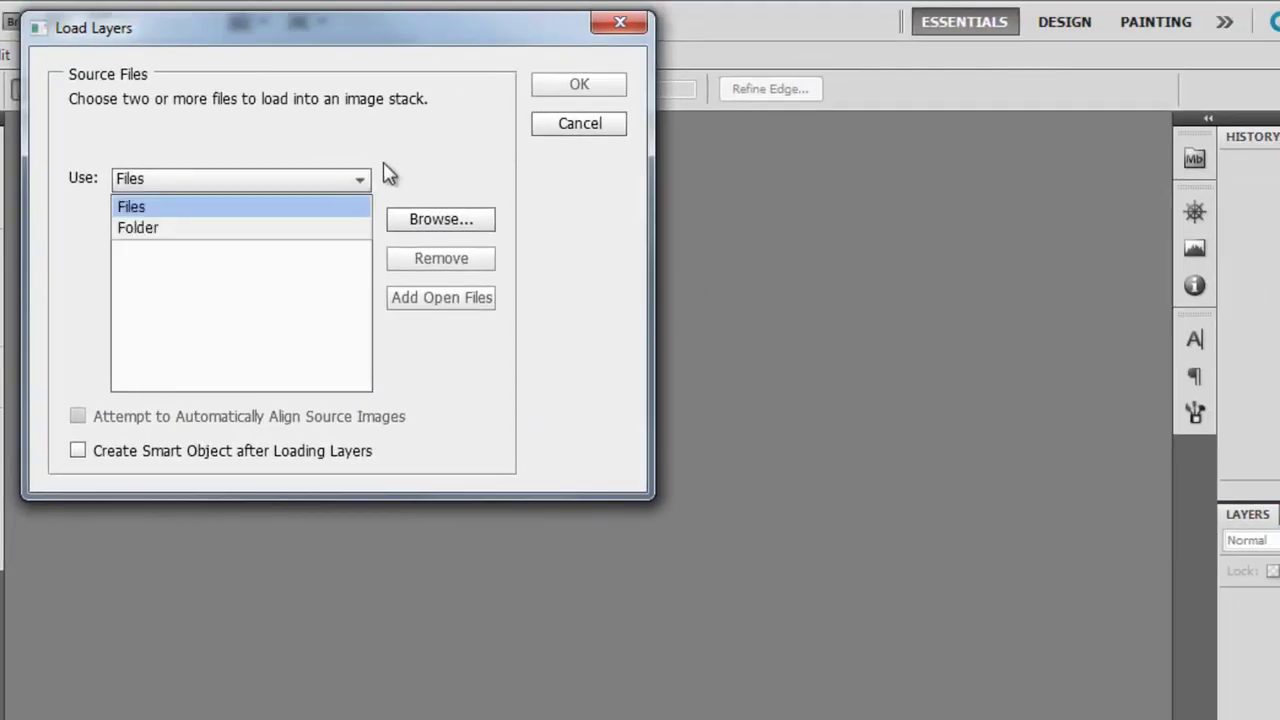
Step: Keep Files as the source and browse to NIKON D300S (F:) > DCIM > 127D300S
{"action": "left_click", "coordinate": [385, 172]}
{"action": "left_click", "coordinate": [414, 229]}
{"action": "left_click_drag", "start_coordinate": [679, 34], "coordinate": [561, 0]}
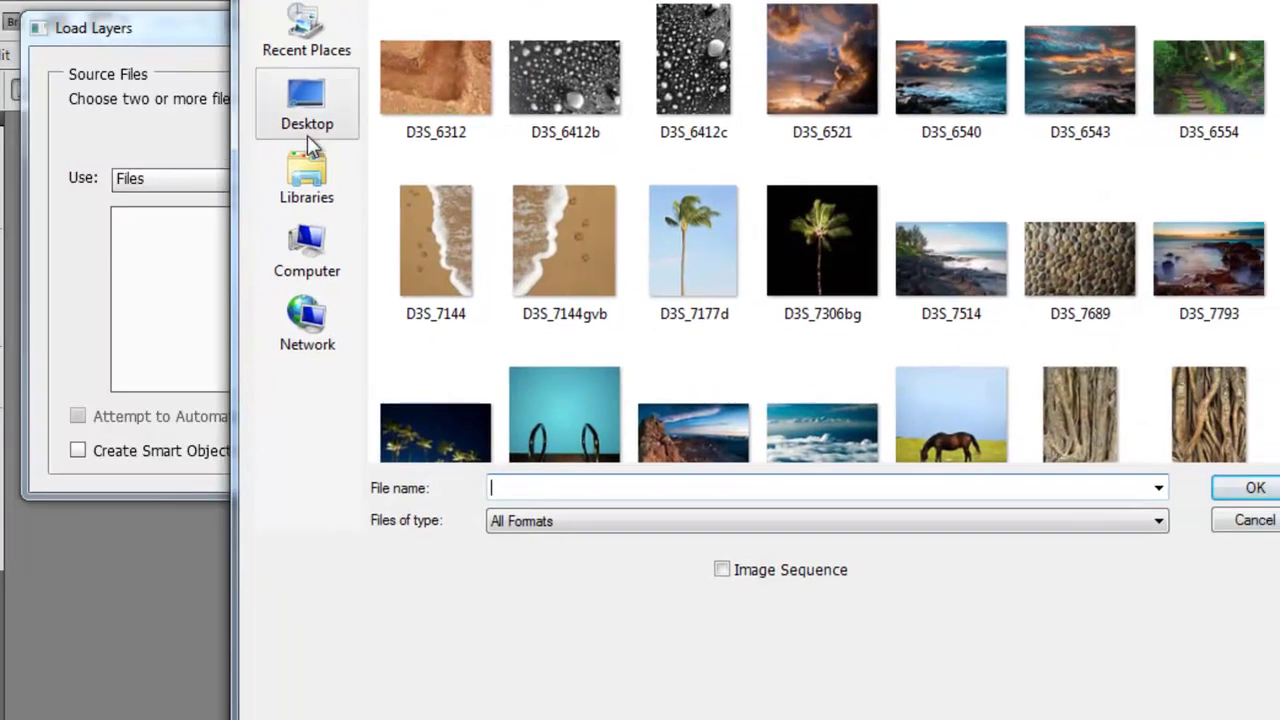
{"action": "left_click", "coordinate": [330, 115]}
{"action": "left_click", "coordinate": [339, 240]}
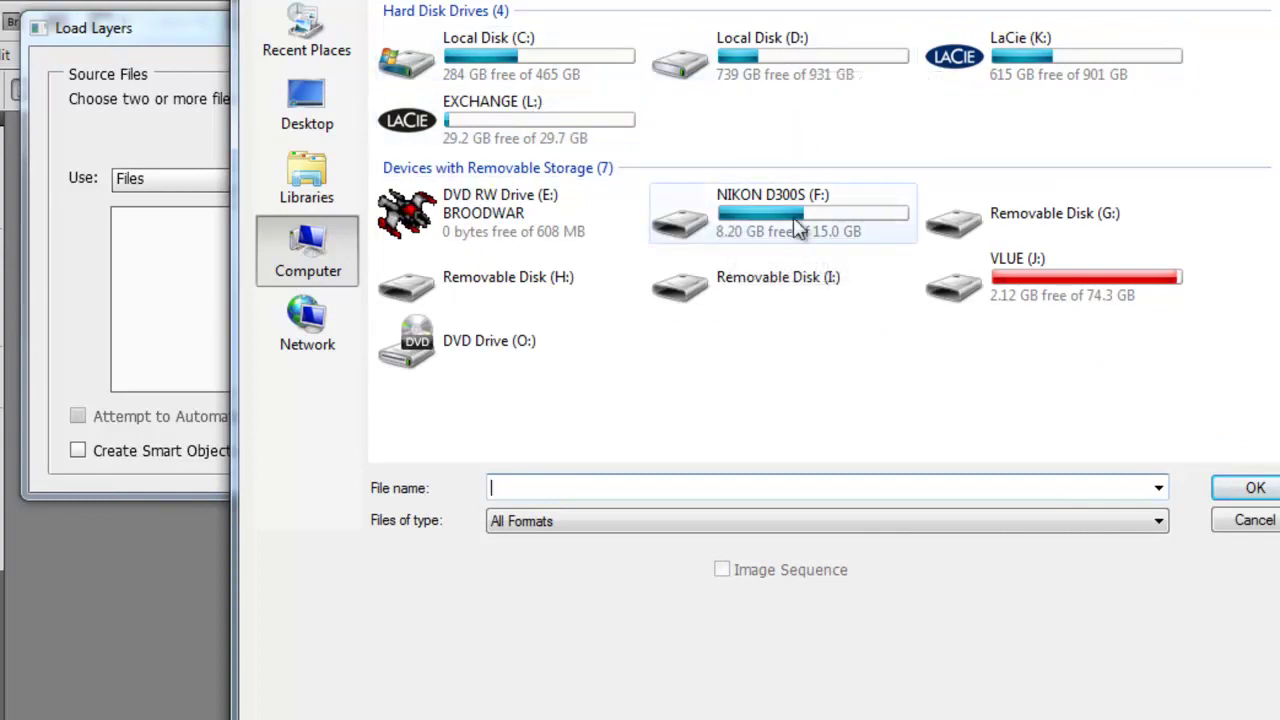
{"action": "double_click", "coordinate": [745, 212]}
{"action": "double_click", "coordinate": [422, 52]}
{"action": "double_click", "coordinate": [416, 40]}
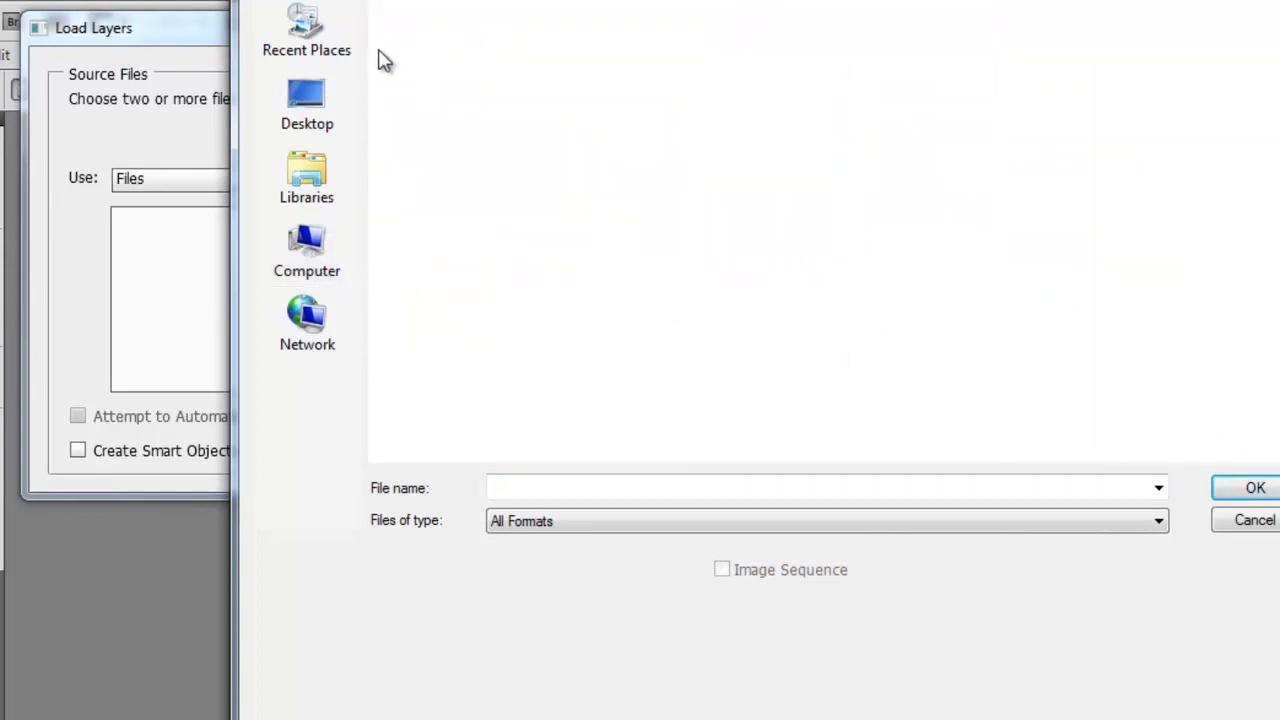
{"action": "double_click", "coordinate": [243, 29]}
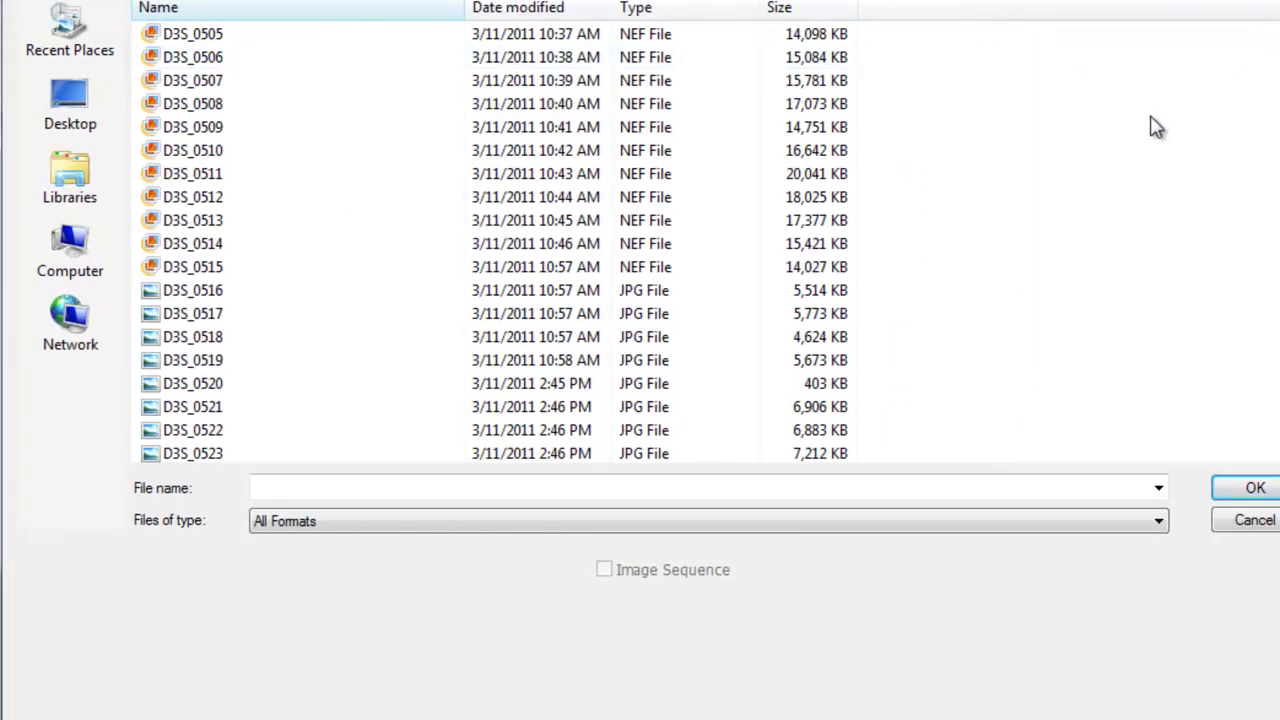
Step: Select the JPGs D3S_1171 through D3S_1224 and confirm them as source files
{"action": "left_click_drag", "start_coordinate": [1279, 60], "coordinate": [1279, 300]}
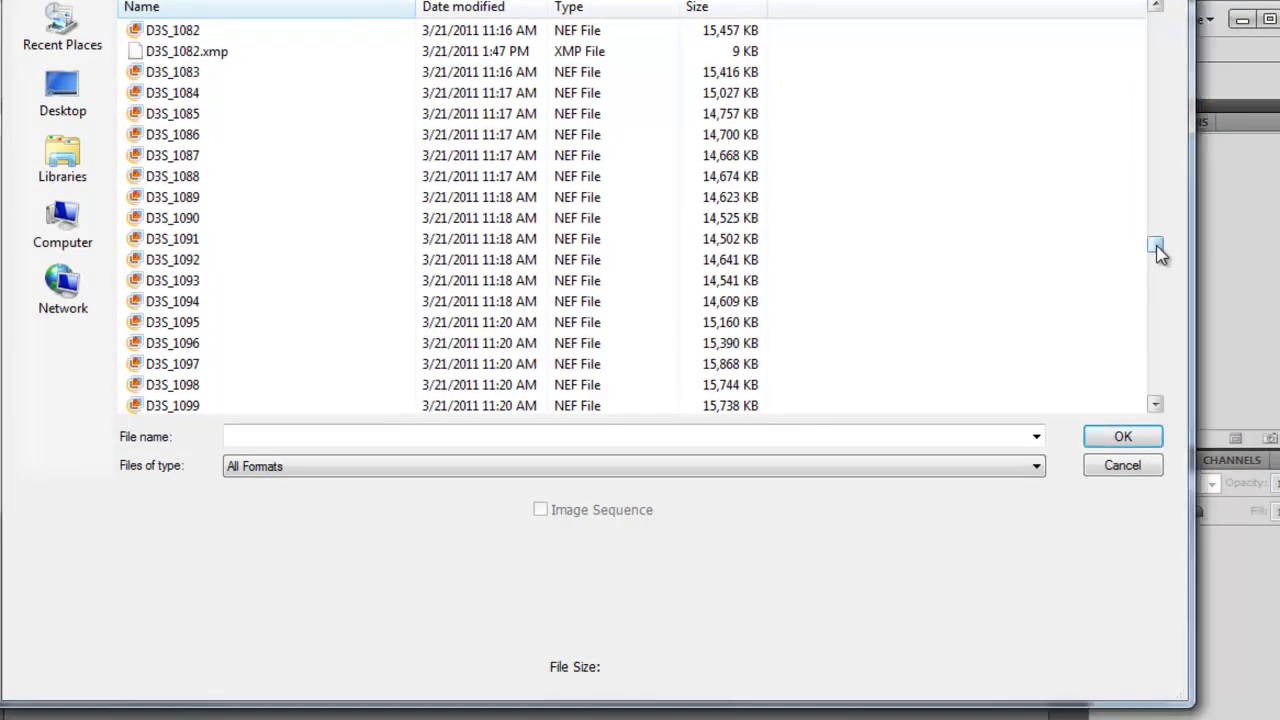
{"action": "left_click_drag", "start_coordinate": [1155, 245], "coordinate": [1142, 290]}
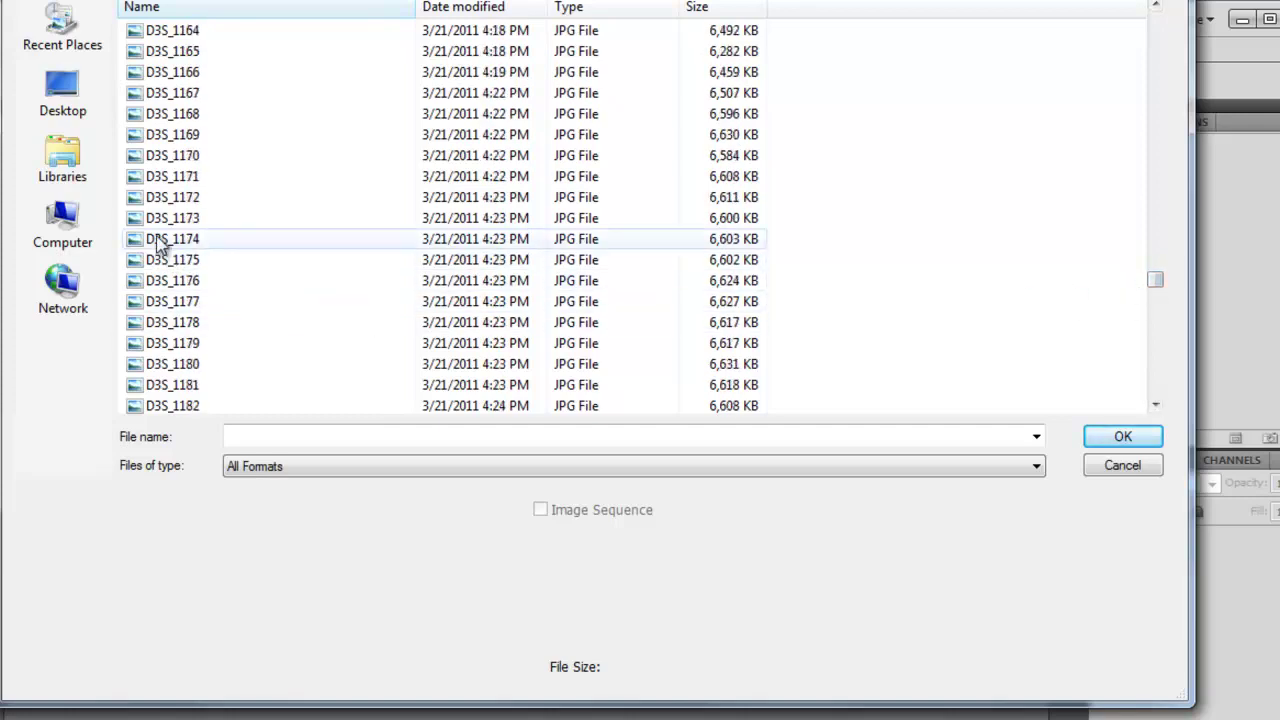
{"action": "left_click", "coordinate": [158, 180]}
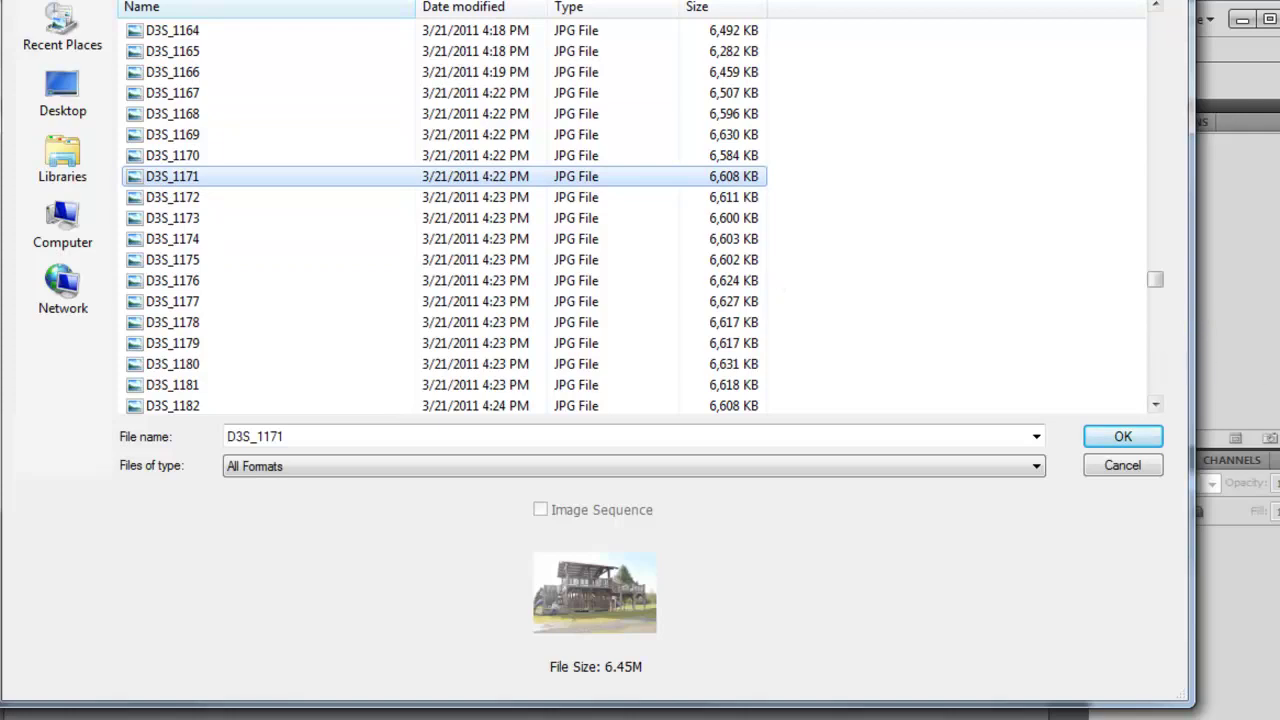
{"action": "key", "text": "Return"}
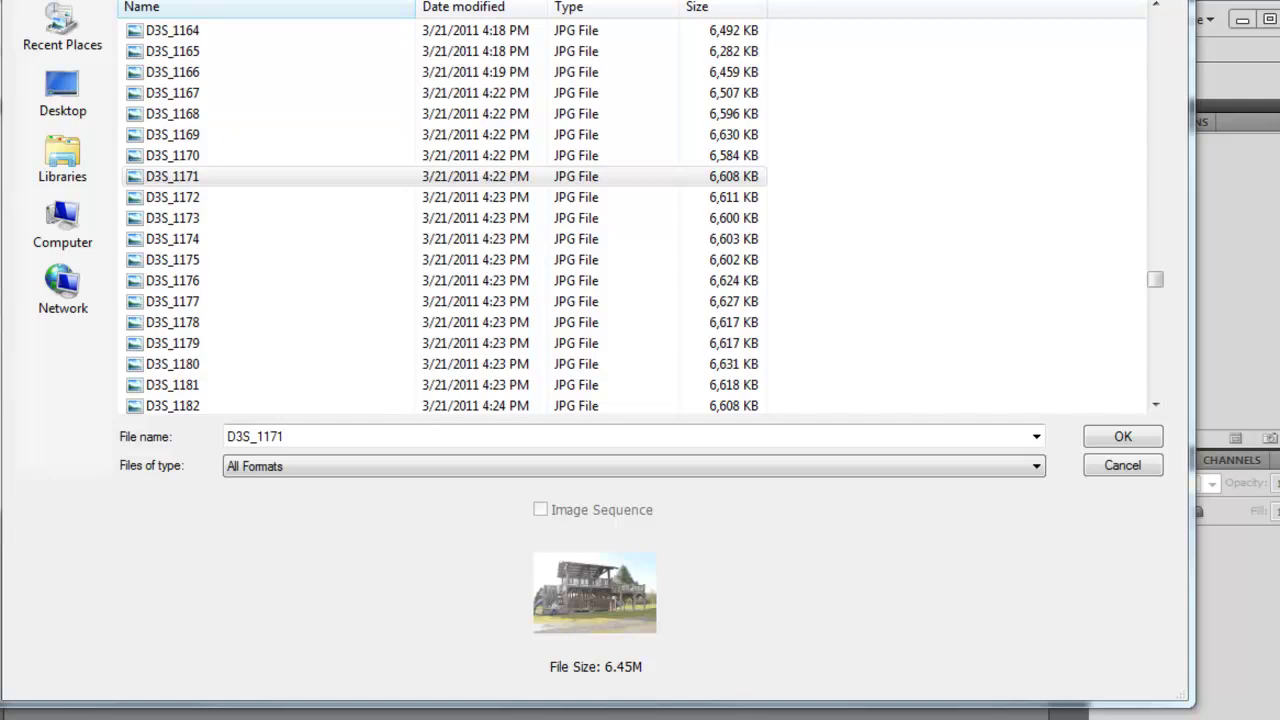
{"action": "left_click", "coordinate": [1157, 280]}
{"action": "mouse_move", "coordinate": [1157, 290]}
{"action": "left_mouse_down"}
{"action": "mouse_move", "coordinate": [1157, 309]}
{"action": "mouse_move", "coordinate": [1157, 296]}
{"action": "left_mouse_up"}
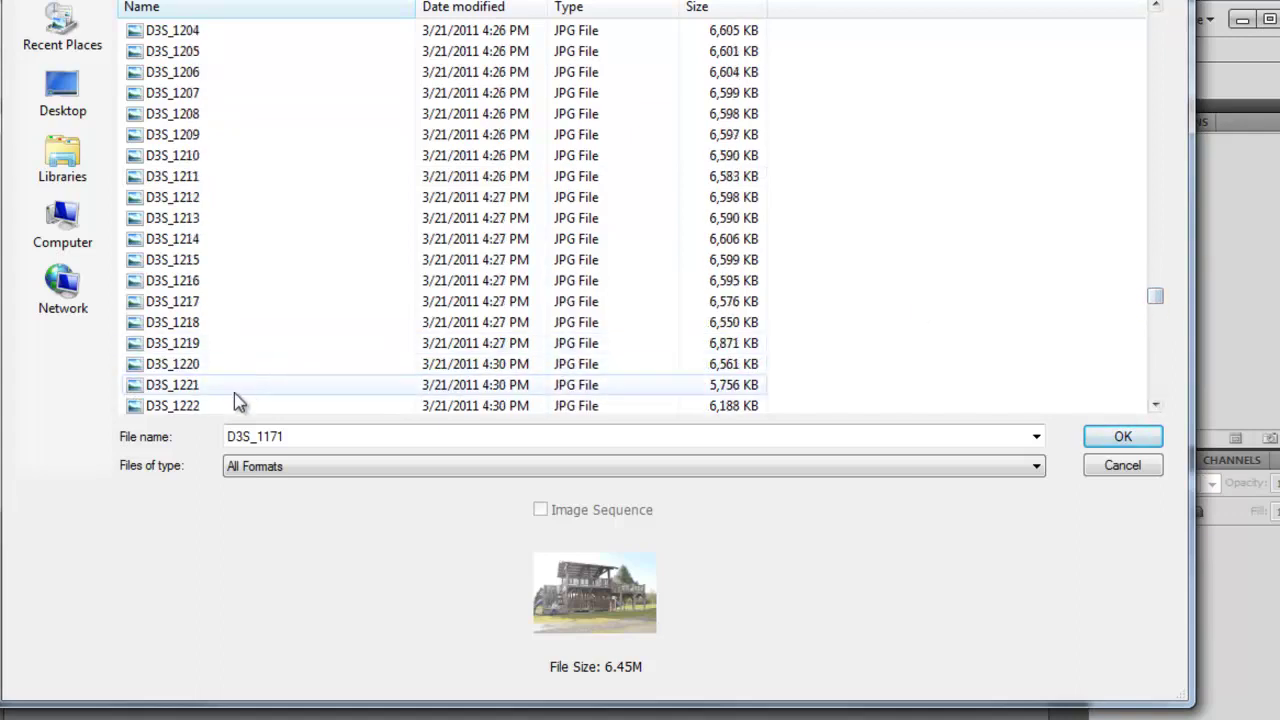
{"action": "left_click", "coordinate": [1156, 404]}
{"action": "left_click", "coordinate": [1156, 404]}
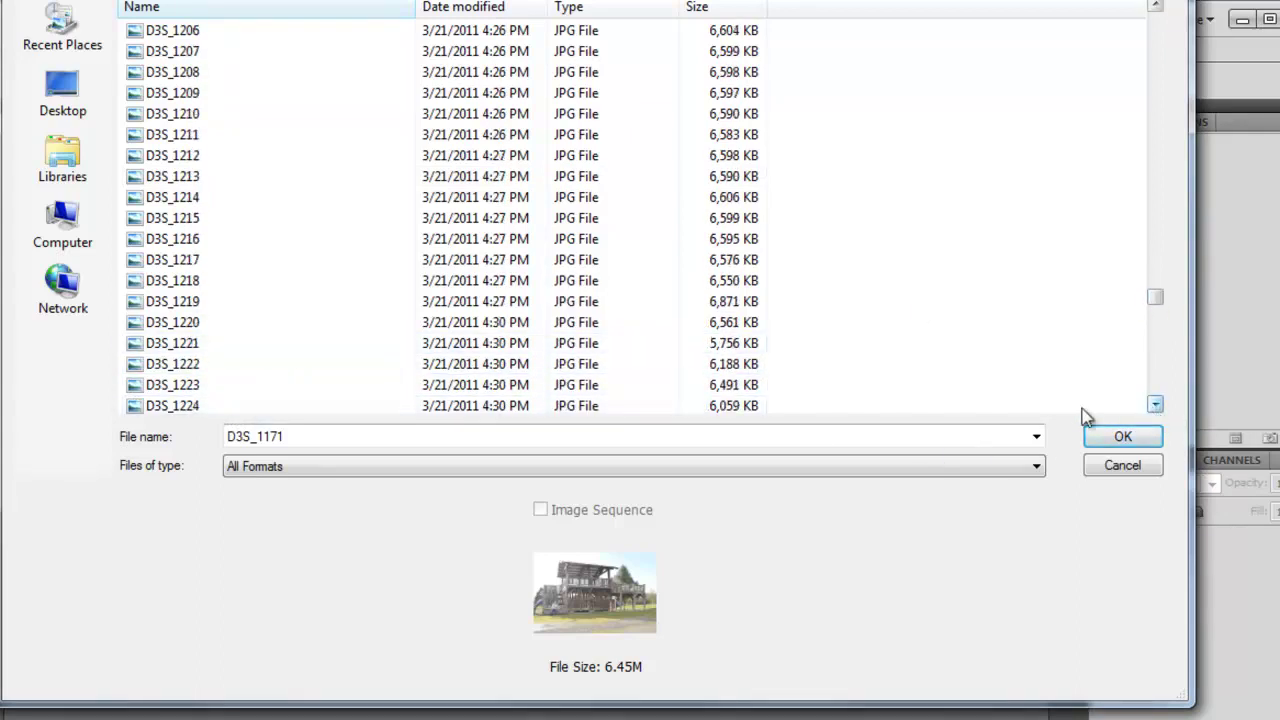
{"action": "left_click", "coordinate": [176, 406], "text": "shift"}
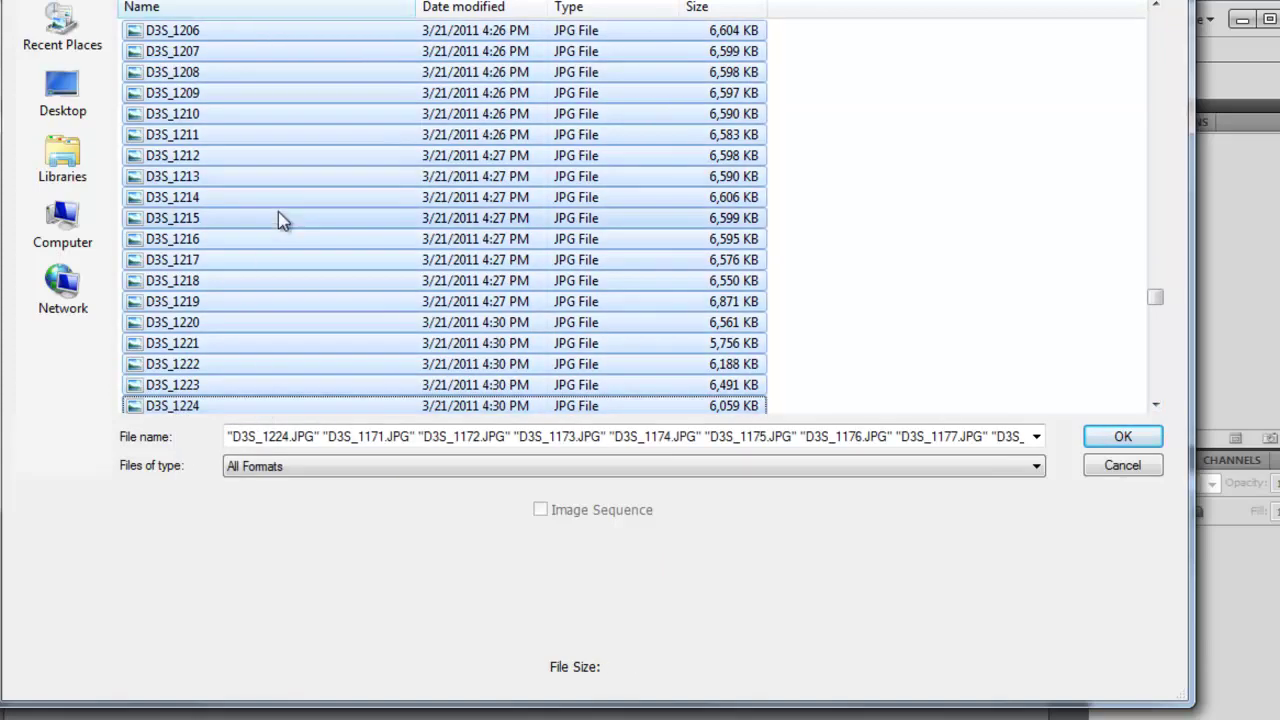
{"action": "left_click", "coordinate": [1123, 436]}
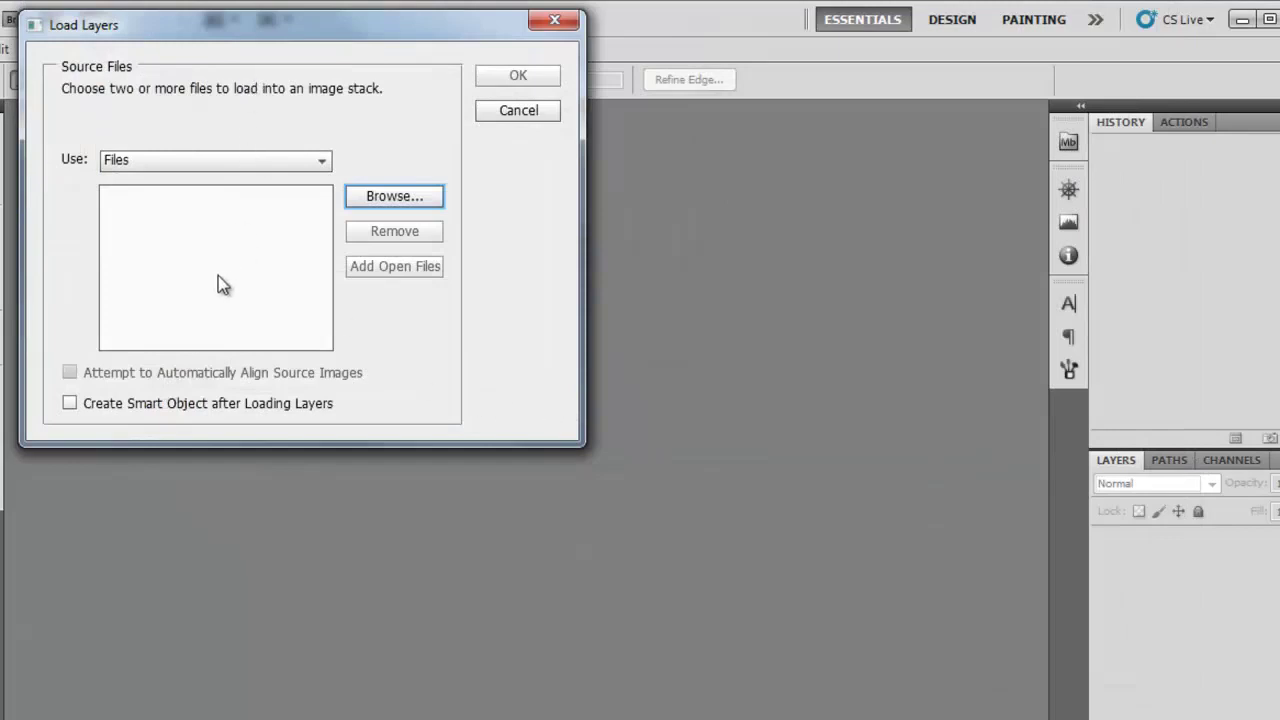
Step: Check the Load Layers file list, then load the photos as layers into a new document
{"action": "left_click_drag", "start_coordinate": [298, 53], "coordinate": [480, 234]}
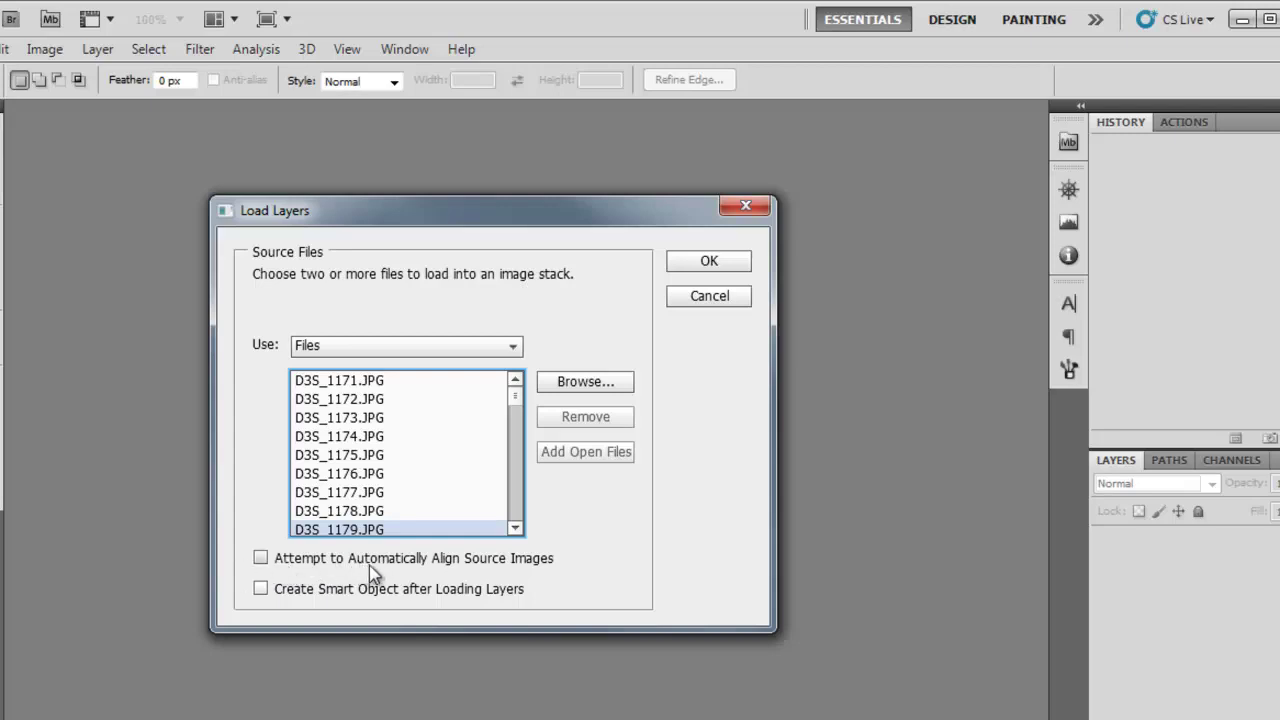
{"action": "scroll", "coordinate": [518, 415], "scroll_direction": "down", "scroll_amount": 1}
{"action": "left_click_drag", "start_coordinate": [518, 415], "coordinate": [522, 338]}
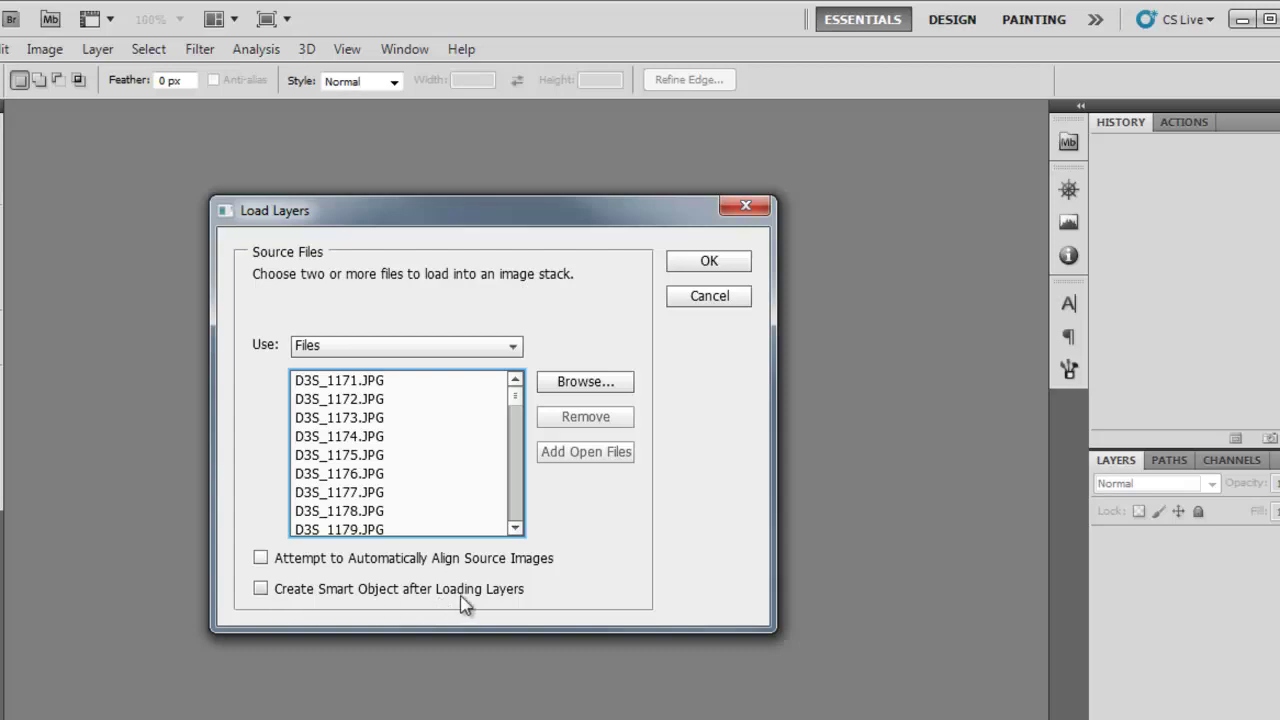
{"action": "left_click", "coordinate": [733, 263]}
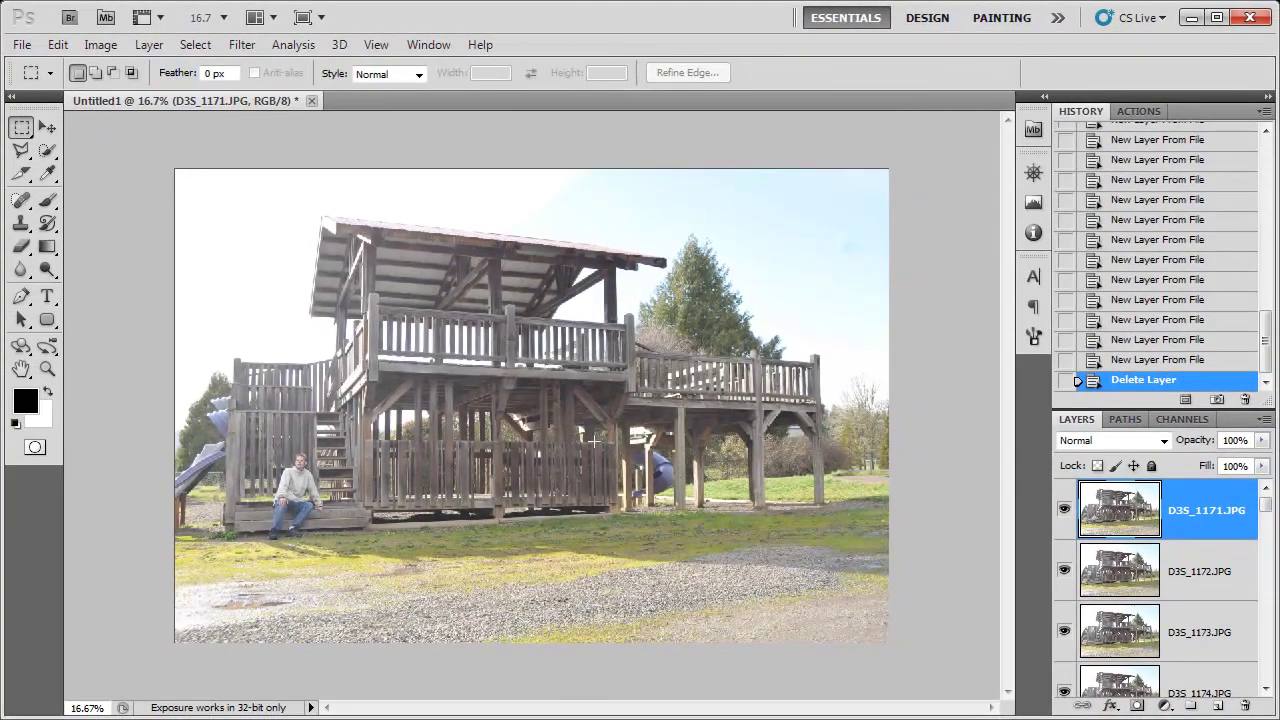
Step: Zoom in and add a white layer mask to the top D3S_1171.JPG layer
{"action": "key", "text": "ctrl+plus"}
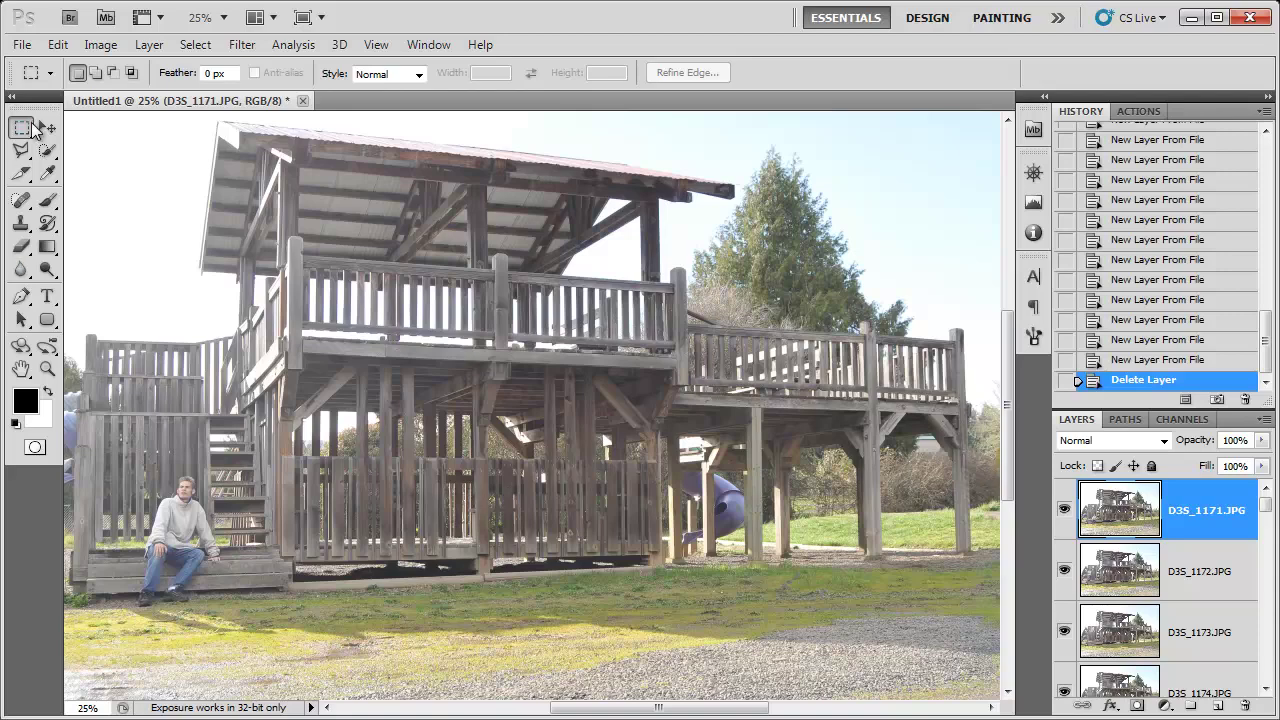
{"action": "left_click", "coordinate": [1124, 586]}
{"action": "left_click", "coordinate": [1126, 537]}
{"action": "left_click", "coordinate": [1138, 706]}
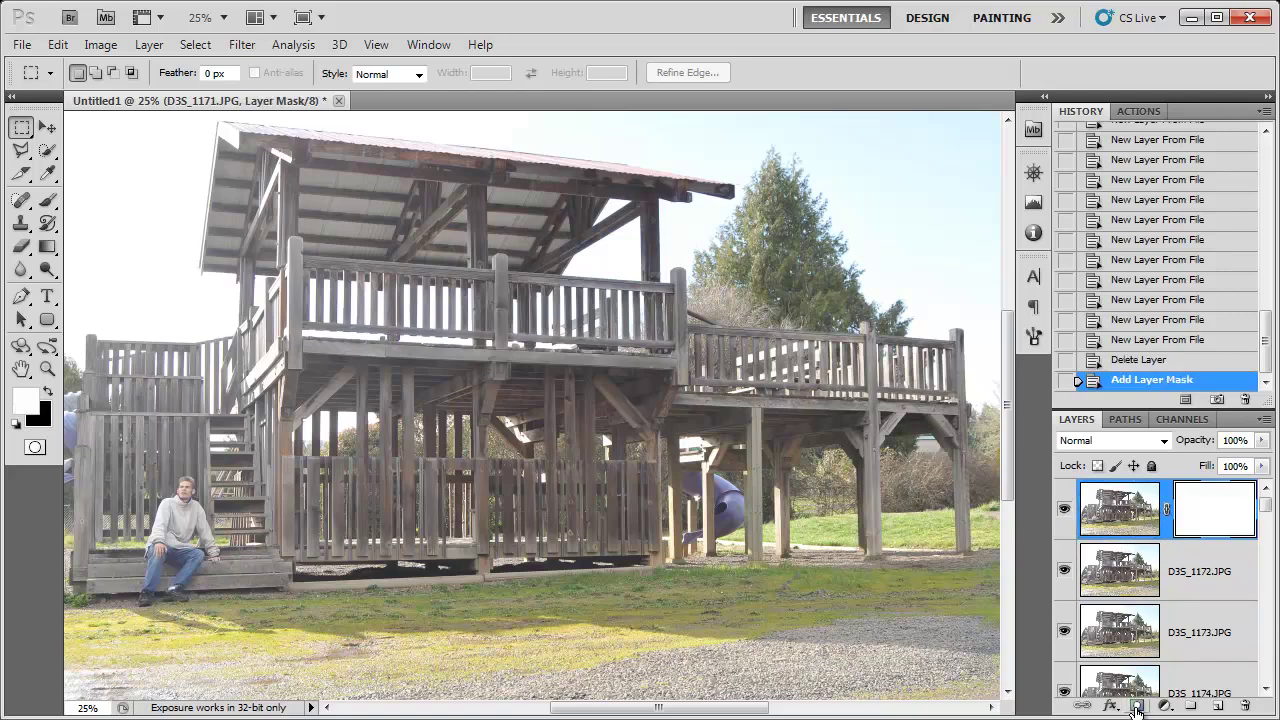
{"action": "mouse_move", "coordinate": [1268, 512]}
{"action": "left_mouse_down"}
{"action": "mouse_move", "coordinate": [1272, 660]}
{"action": "mouse_move", "coordinate": [1270, 497]}
{"action": "left_mouse_up"}
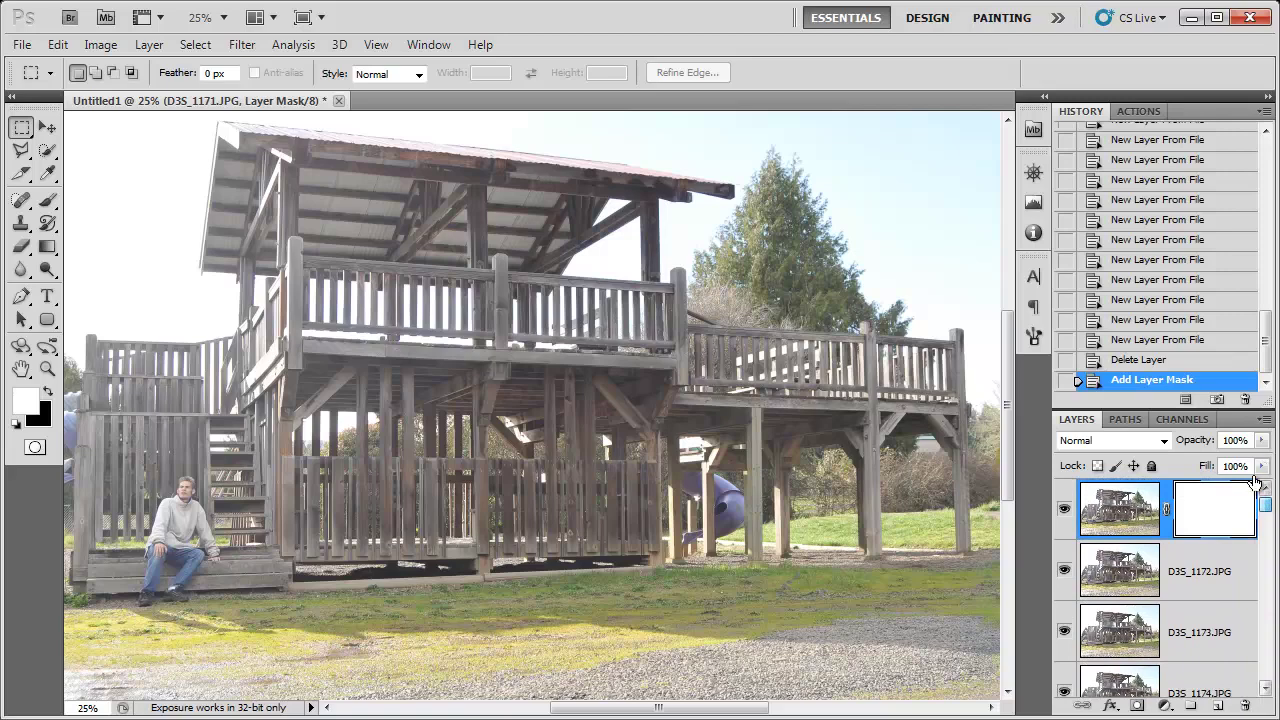